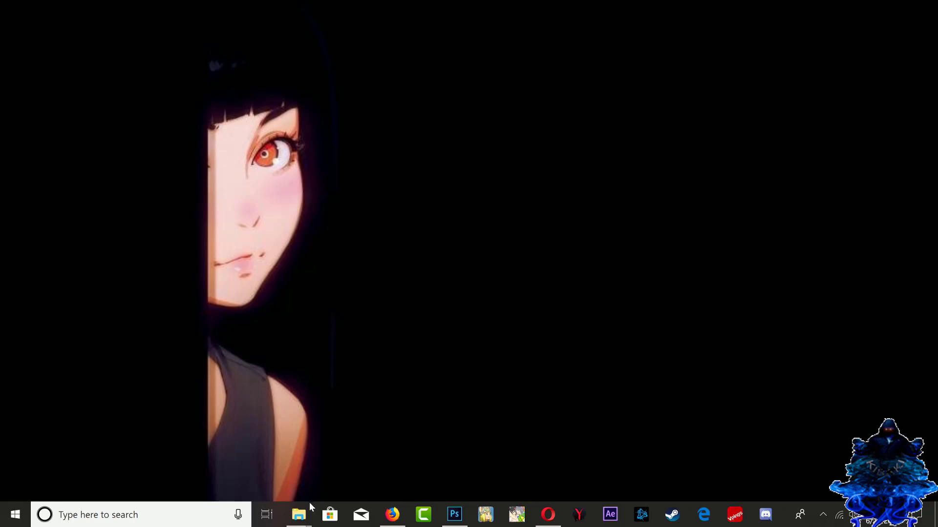
# Check in the empty PS4 (G:) drive's Properties that its file system is FAT32.
pyautogui.moveTo(309, 505)
pyautogui.click(283, 477)
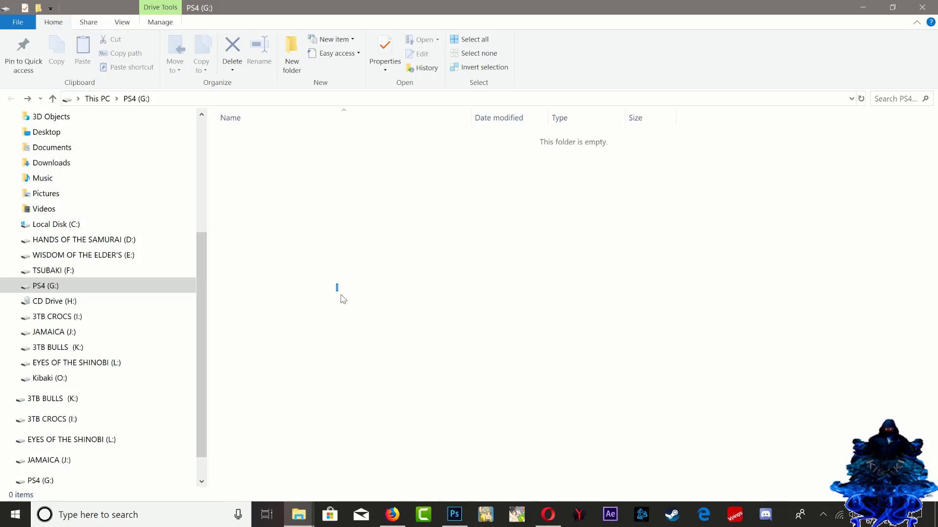
pyautogui.moveTo(341, 296); pyautogui.dragTo(397, 319)
pyautogui.rightClick(397, 320)
pyautogui.click(430, 308)
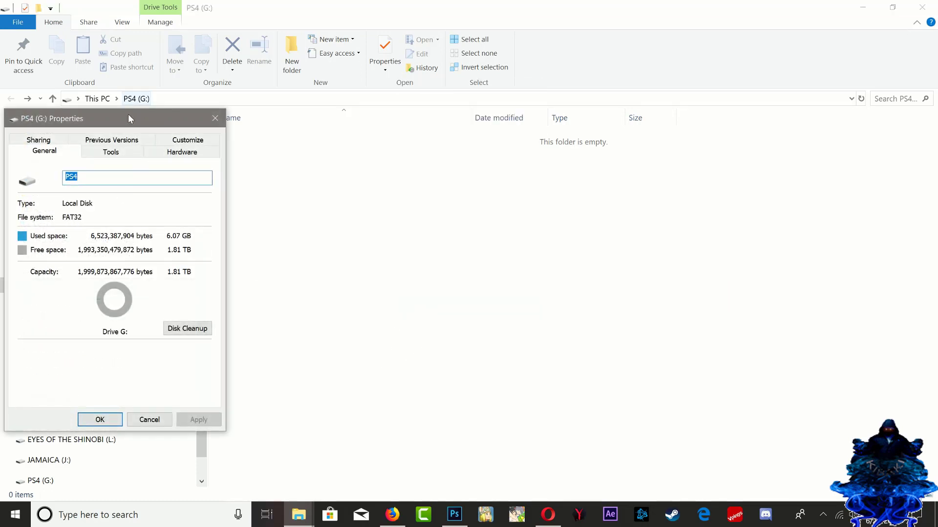
pyautogui.moveTo(131, 119); pyautogui.dragTo(398, 149)
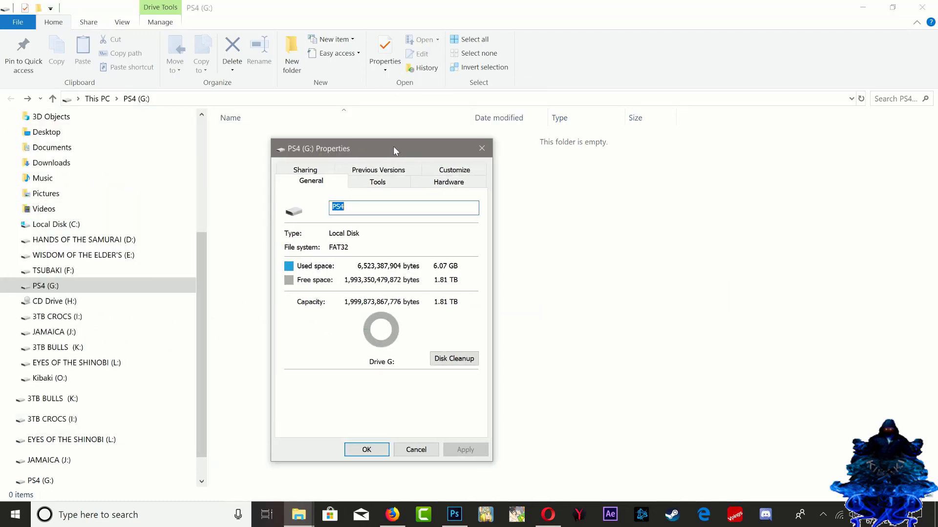
pyautogui.click(482, 148)
pyautogui.moveTo(433, 242); pyautogui.dragTo(648, 309)
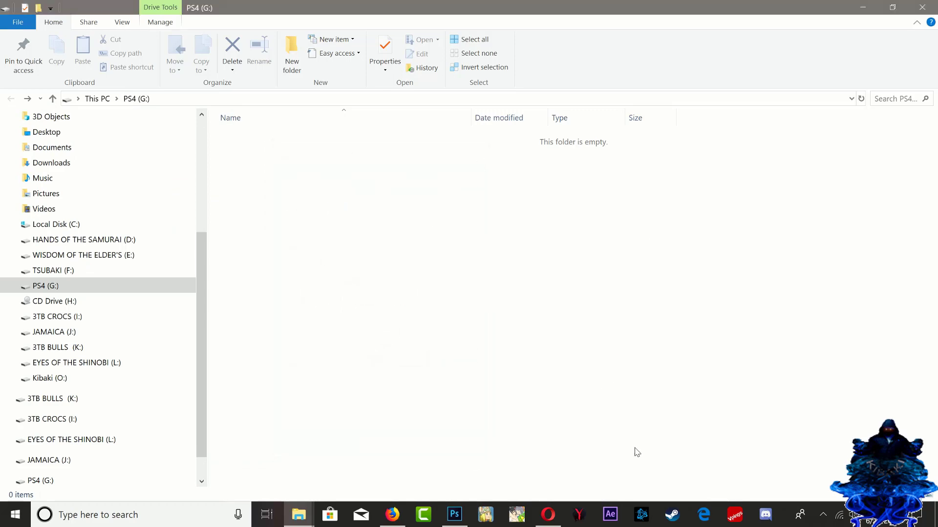
pyautogui.click(313, 503)
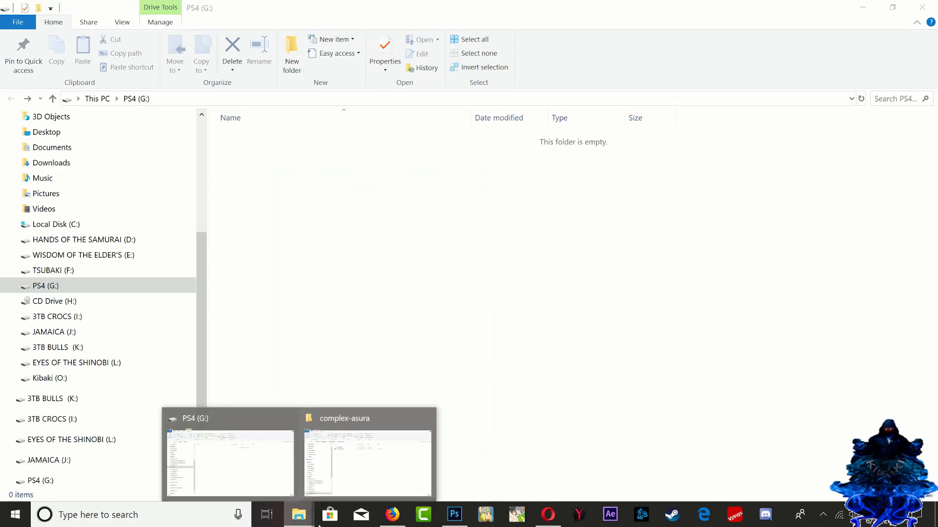
# Open the Asuras Wrath folder in complex-asura to confirm its default.xex game files, then go back.
pyautogui.click(369, 467)
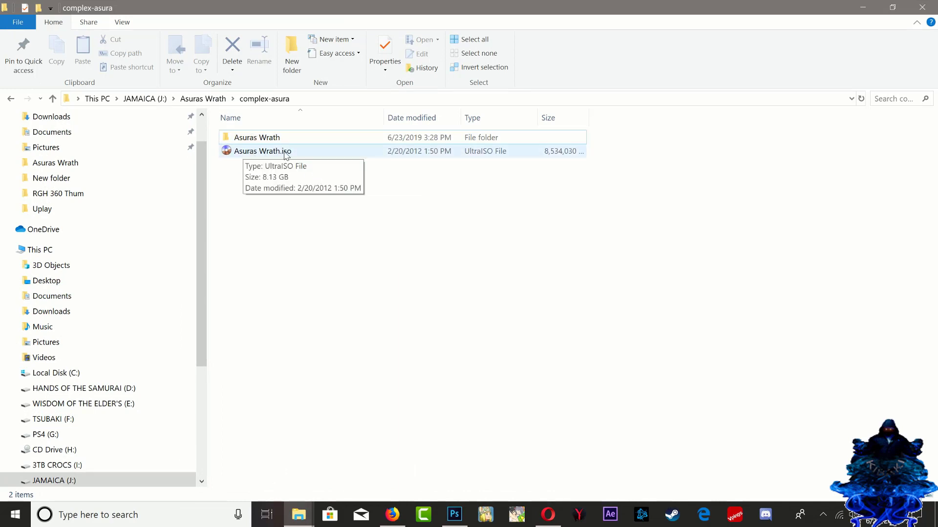
pyautogui.doubleClick(257, 138)
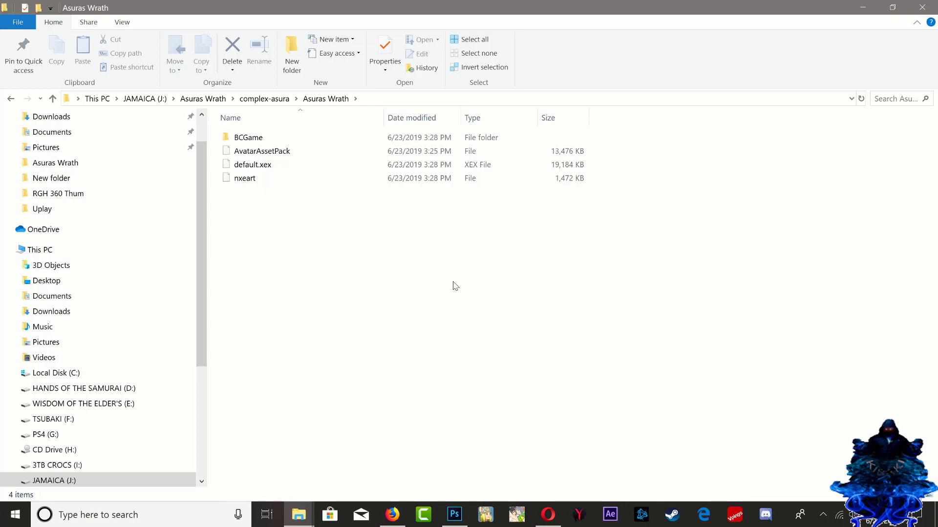
pyautogui.hotkey('alt', 'Left')
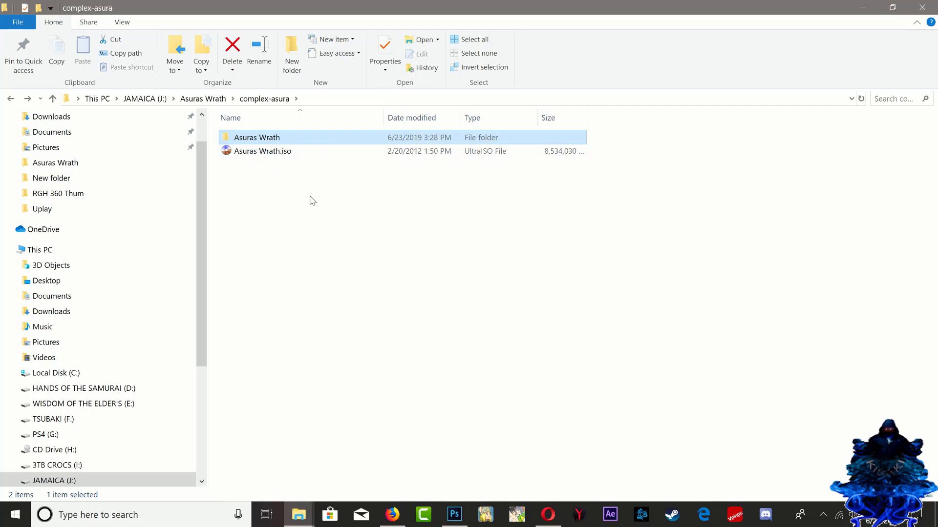
pyautogui.click(252, 204)
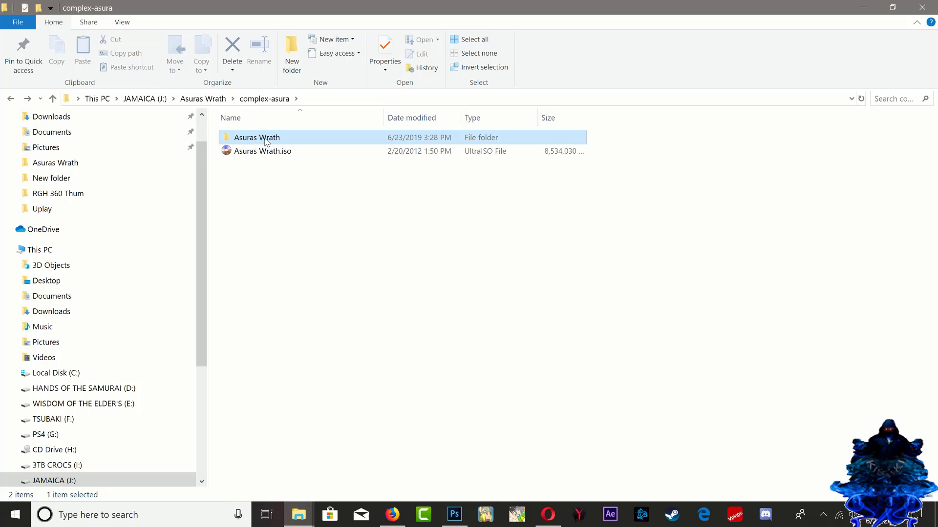
# Copy the Asuras Wrath folder and bring up the PS4 (G:) drive window.
pyautogui.rightClick(263, 145)
pyautogui.click(288, 425)
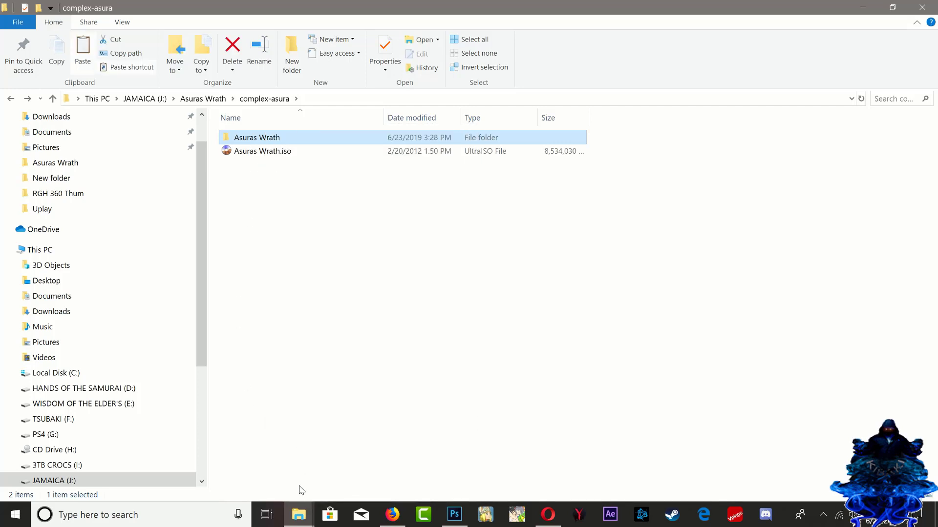
pyautogui.moveTo(299, 514)
pyautogui.click(247, 476)
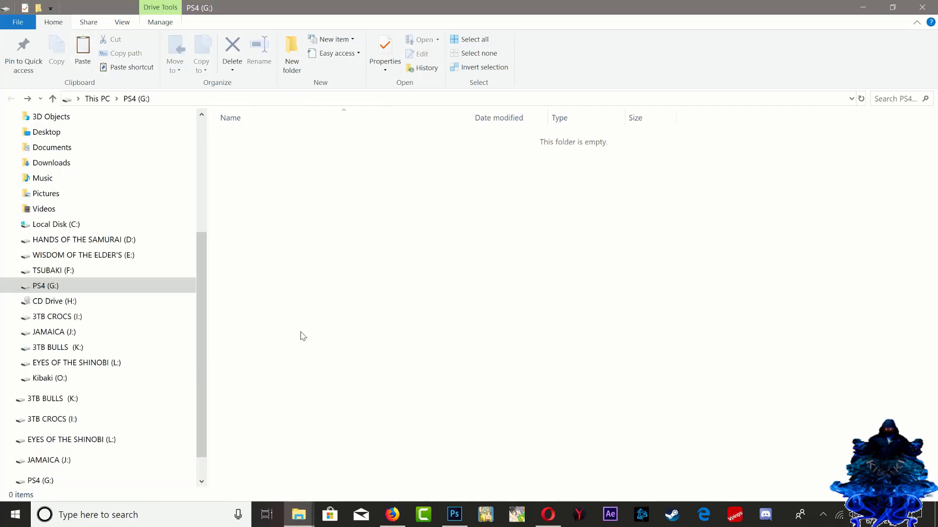
# Create a new folder named '360 Games RGH' on the PS4 (G:) drive.
pyautogui.moveTo(297, 328); pyautogui.dragTo(595, 337)
pyautogui.rightClick(464, 293)
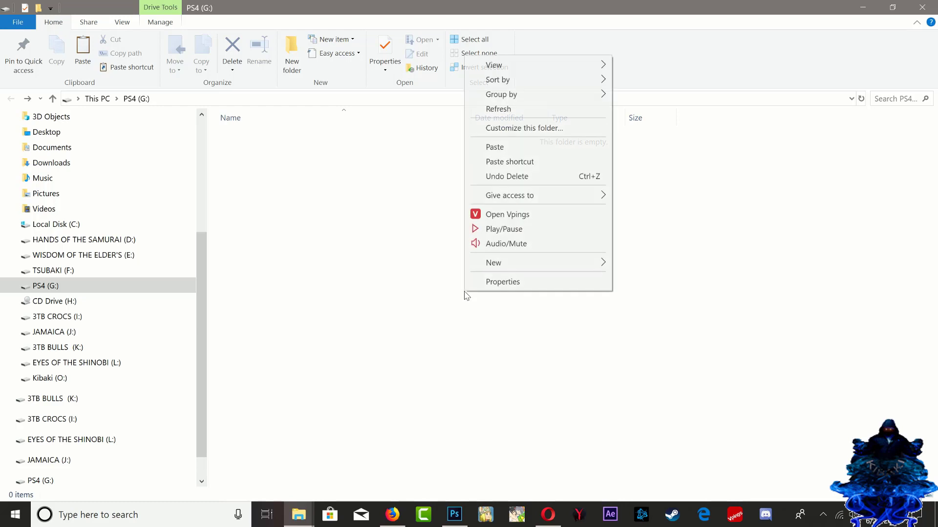
pyautogui.moveTo(497, 264)
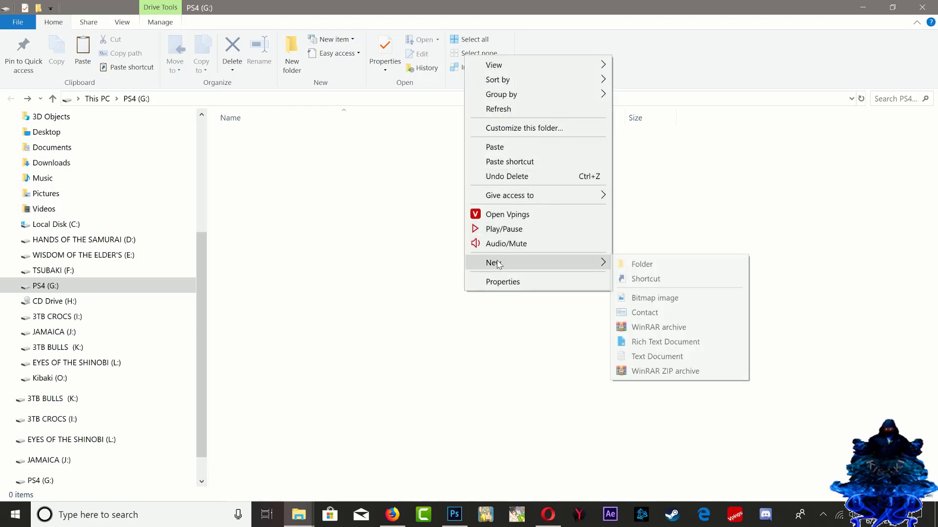
pyautogui.click(630, 266)
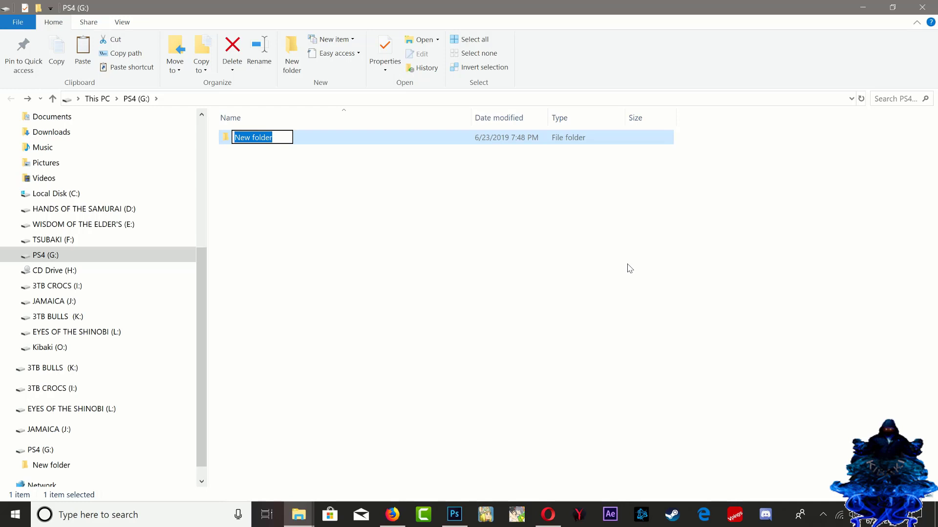
pyautogui.write('360')
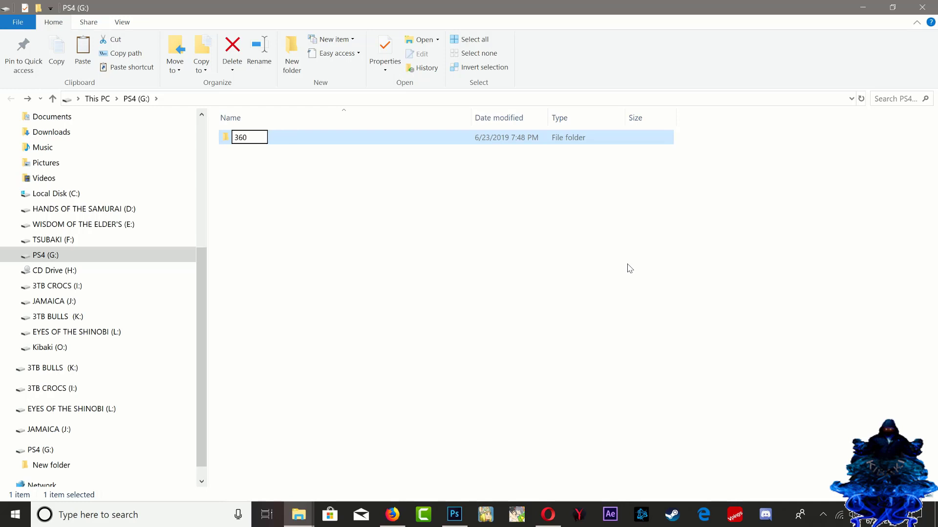
pyautogui.write(' Games')
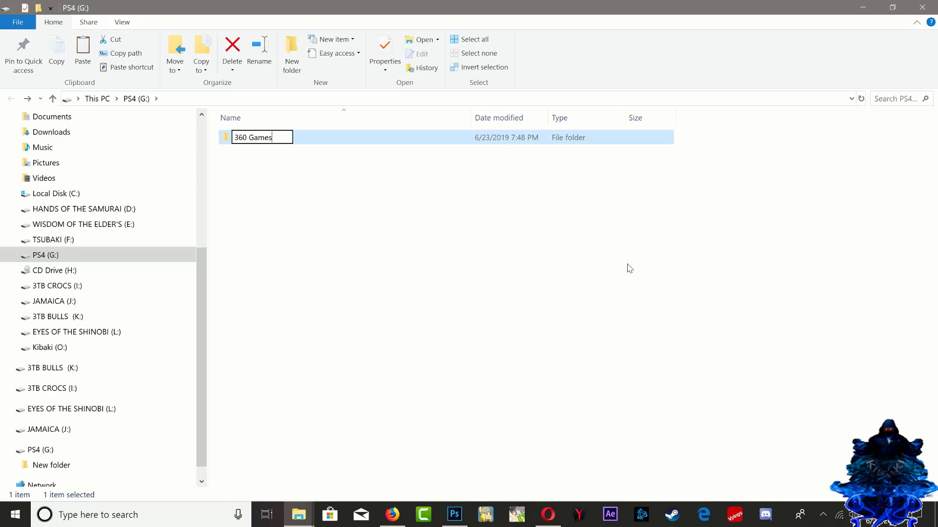
pyautogui.write(' RGH')
pyautogui.click(399, 260)
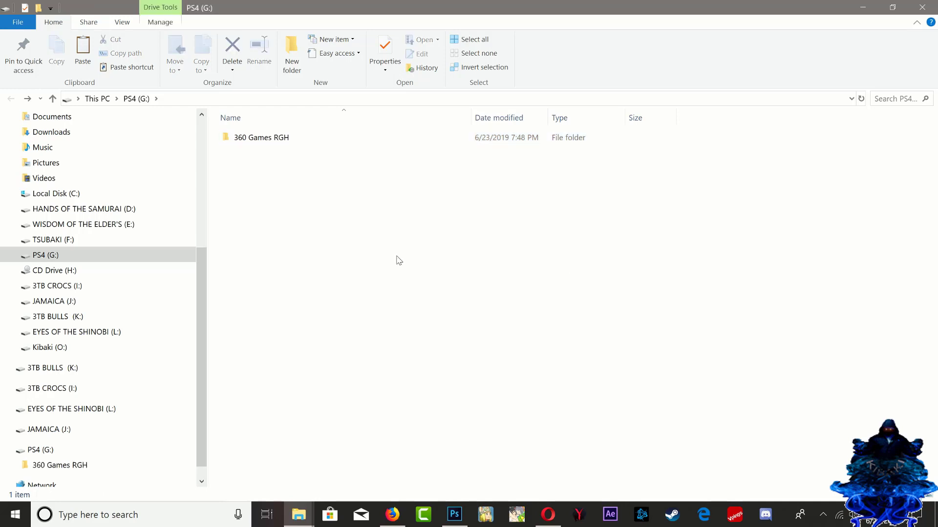
# Paste the copied Asuras Wrath folder into 360 Games RGH, then return to the PS4 (G:) root.
pyautogui.doubleClick(281, 138)
pyautogui.rightClick(313, 186)
pyautogui.click(344, 277)
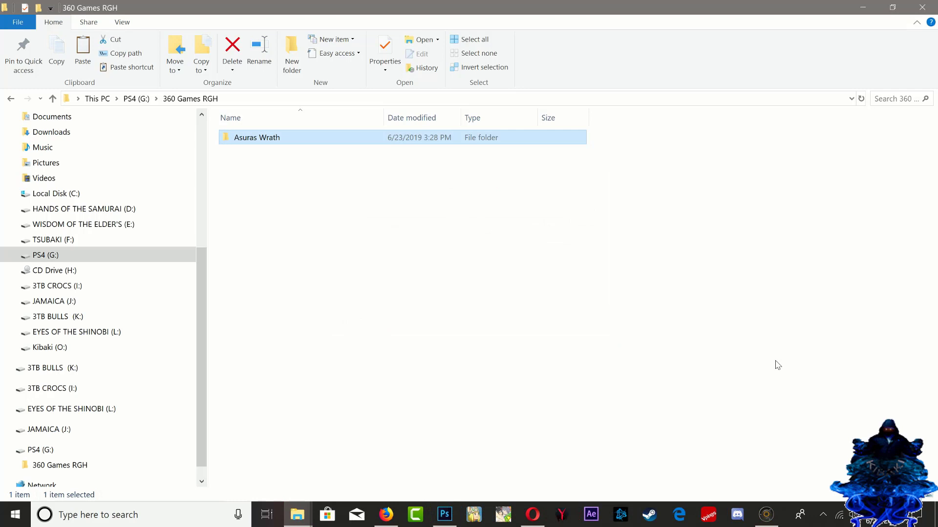
pyautogui.click(652, 342)
pyautogui.press('BackSpace')
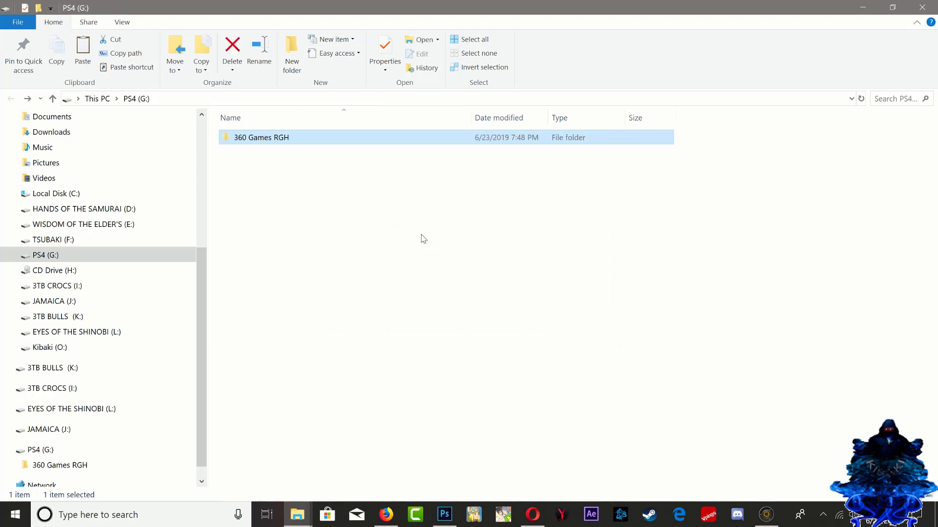
pyautogui.click(528, 264)
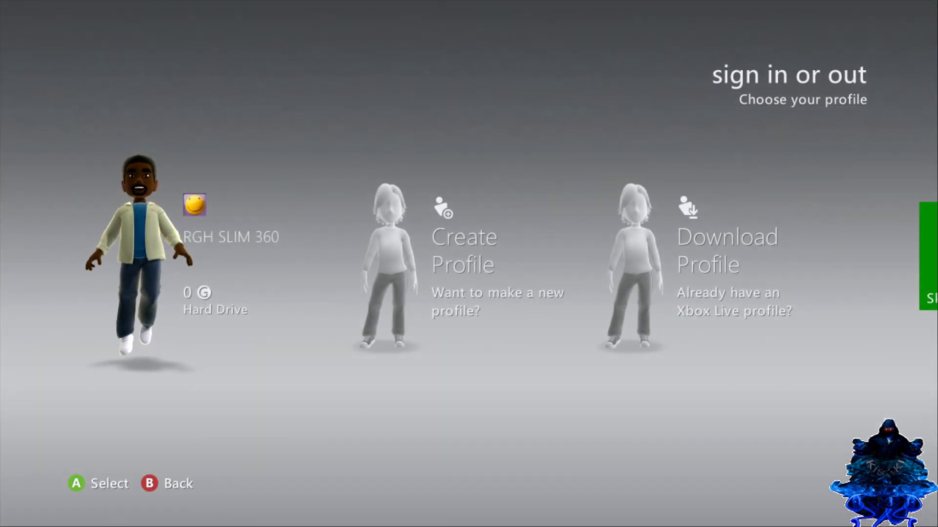
# Sign in with the console profile, skip the network test, and open My Games.
pyautogui.press('Return')
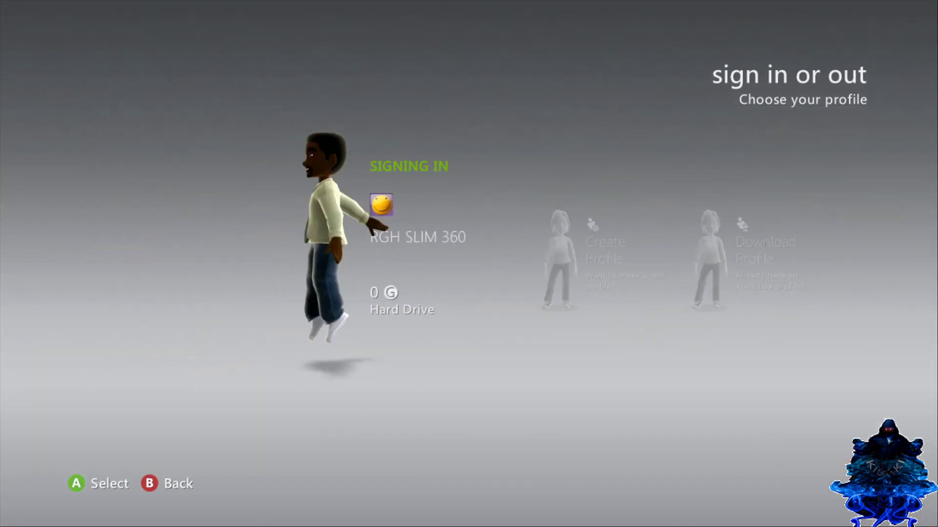
pyautogui.press('Down')
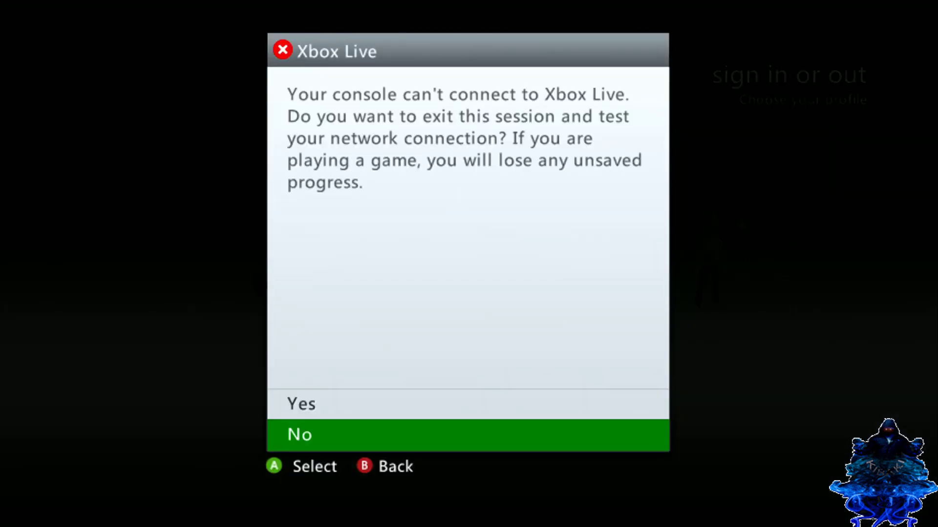
pyautogui.press('Return')
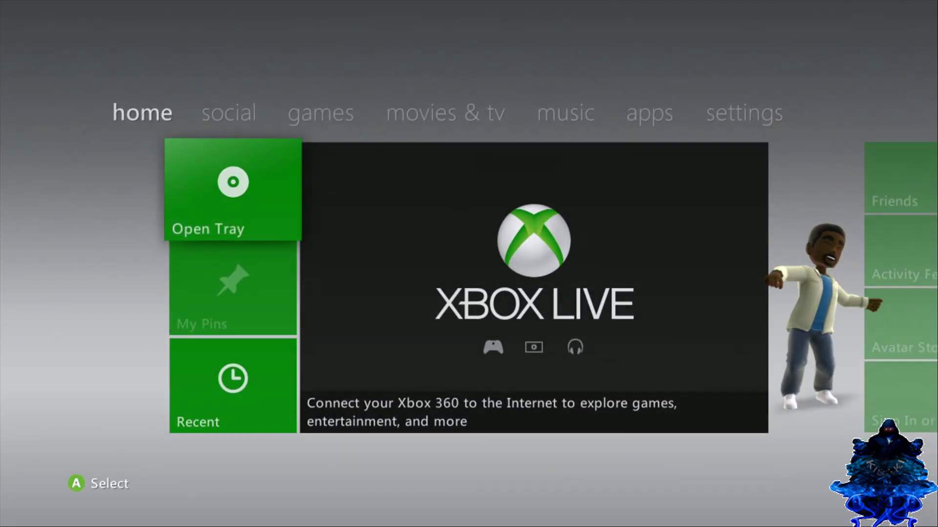
pyautogui.press('Right')
pyautogui.press('Right')
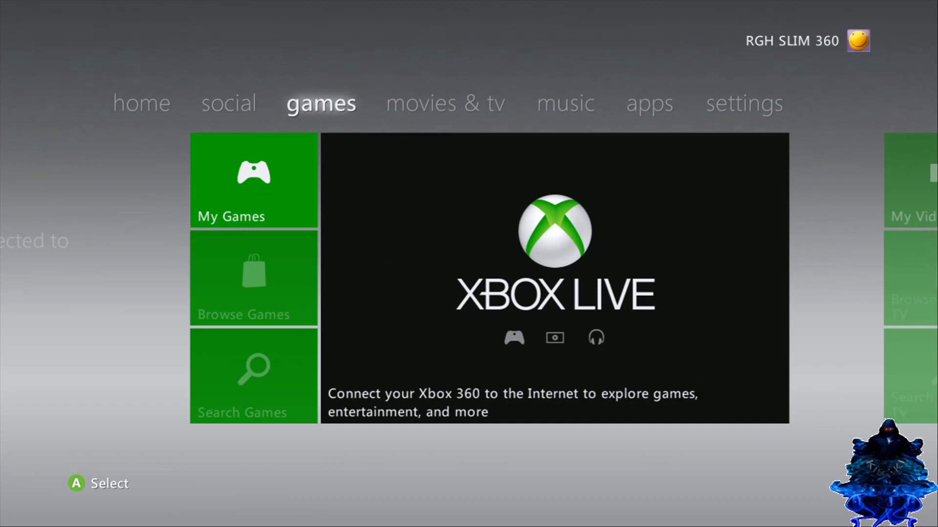
pyautogui.press('Down')
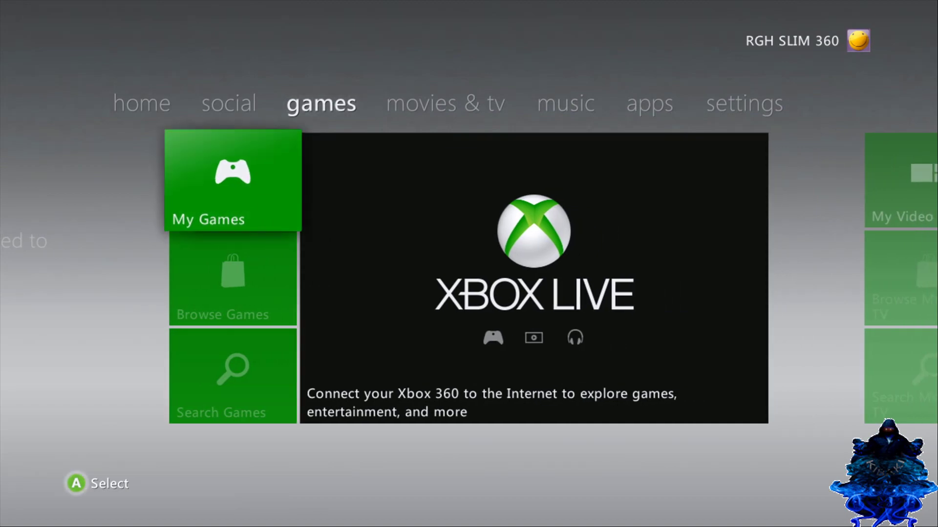
pyautogui.press('Return')
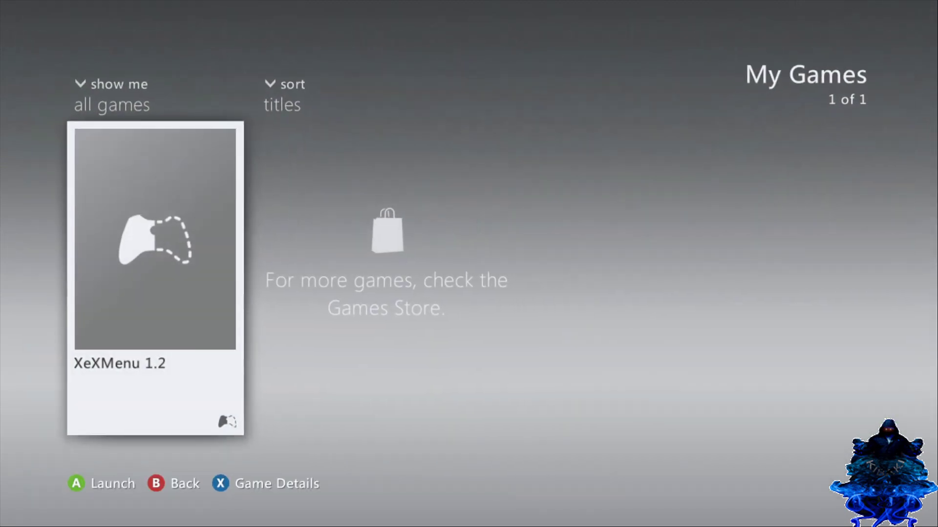
# Launch XeXMenu 1.2 and switch from Games Discovery to the Usb0: file browser.
pyautogui.press('Return')
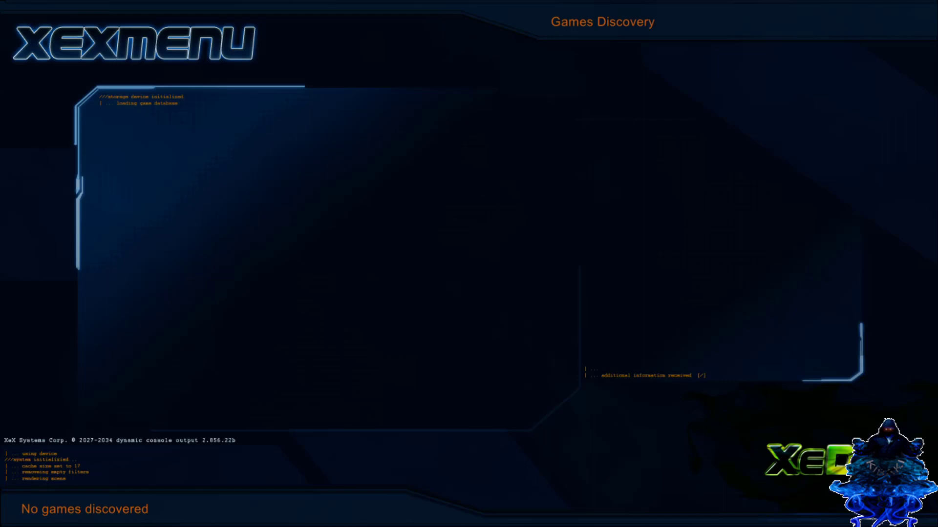
pyautogui.press('Right')
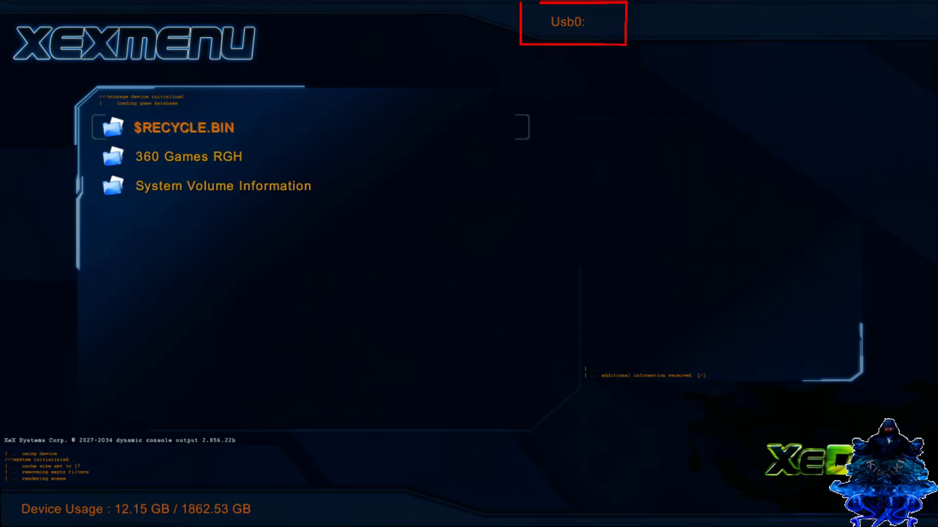
# Open Usb0:\360 Games RGH, look inside Asuras Wrath, and return to 360 Games RGH.
pyautogui.press('Down')
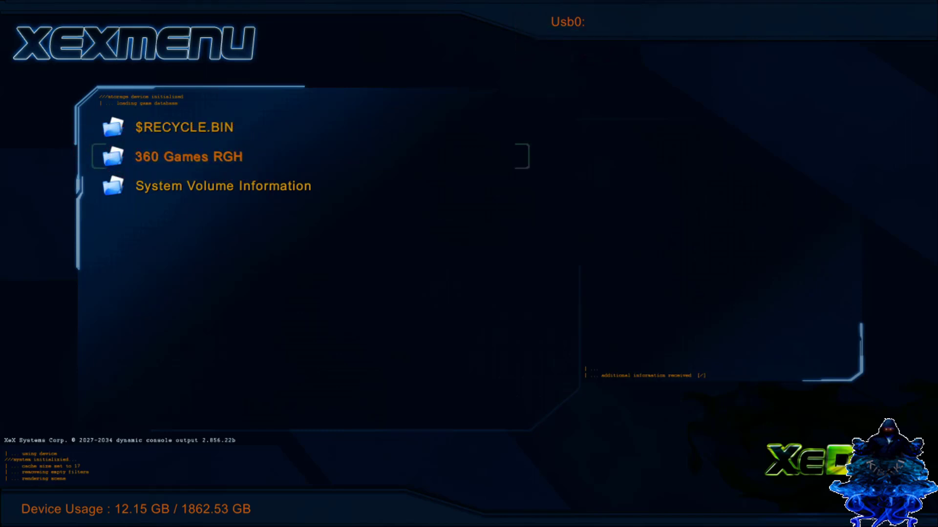
pyautogui.press('Return')
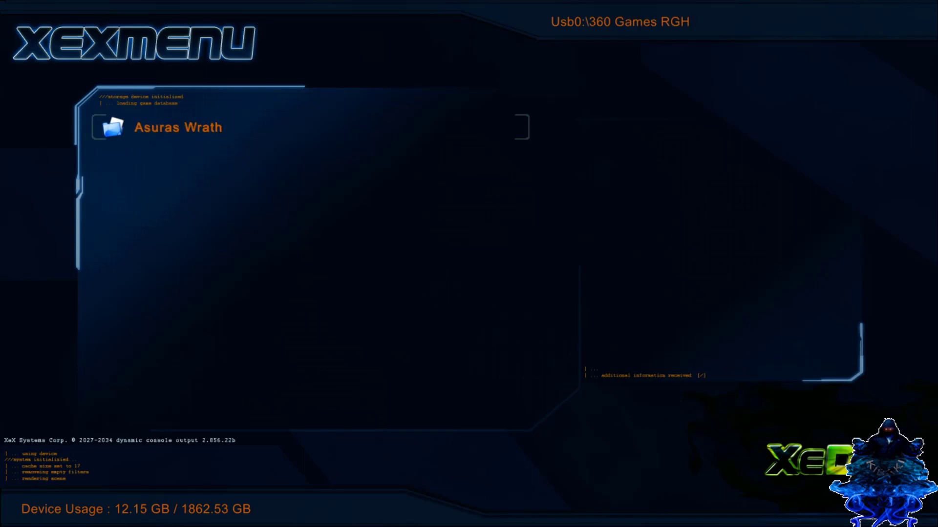
pyautogui.press('Return')
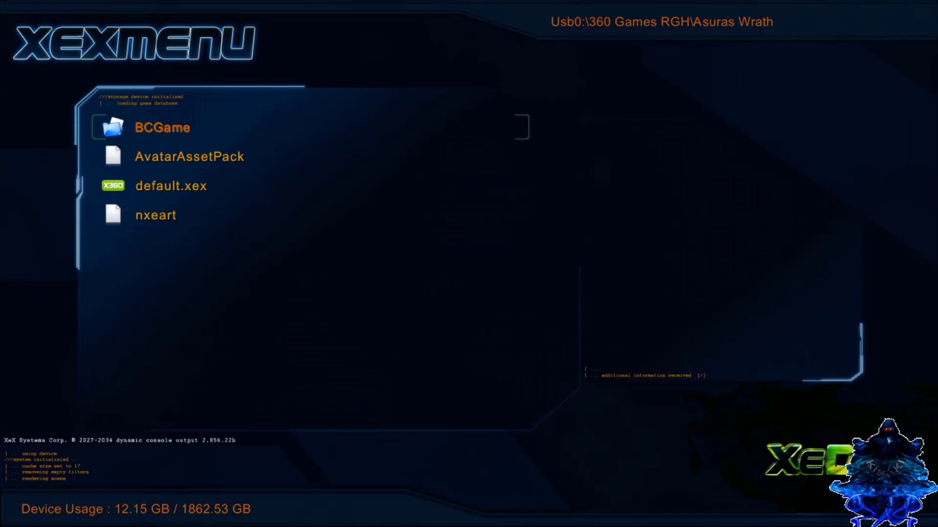
pyautogui.press('BackSpace')
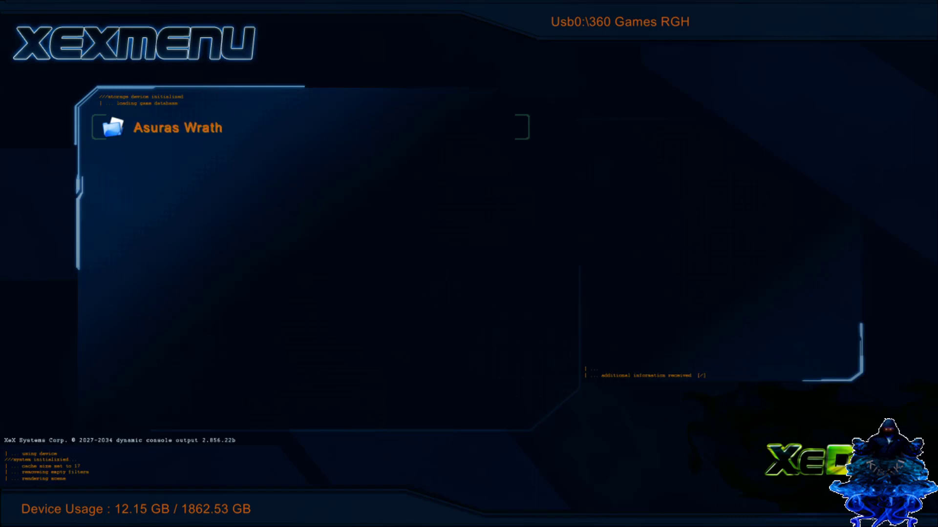
# Mark the Asuras Wrath folder for copying and bring up the storage device list.
pyautogui.press('y')
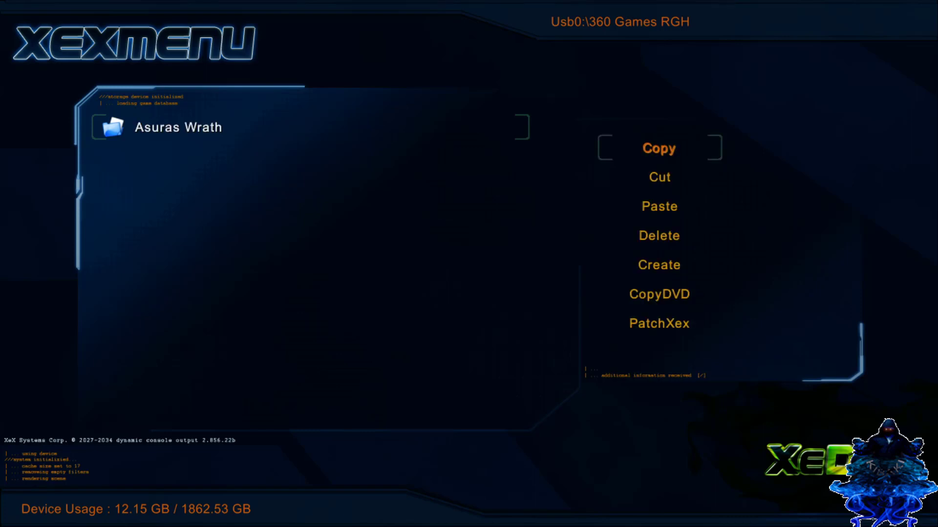
pyautogui.press('Return')
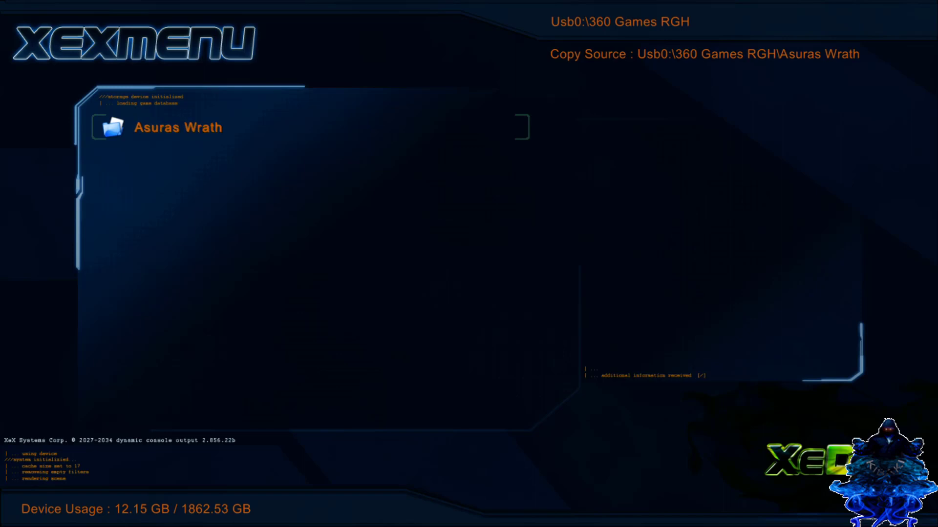
pyautogui.press('Escape')
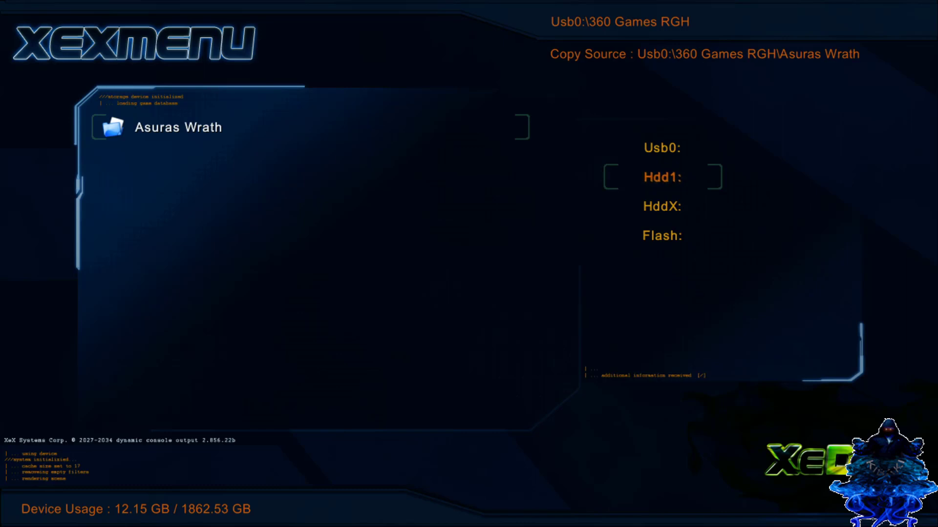
# Select Hdd1: and paste the copied Asuras Wrath folder onto it.
pyautogui.press('Return')
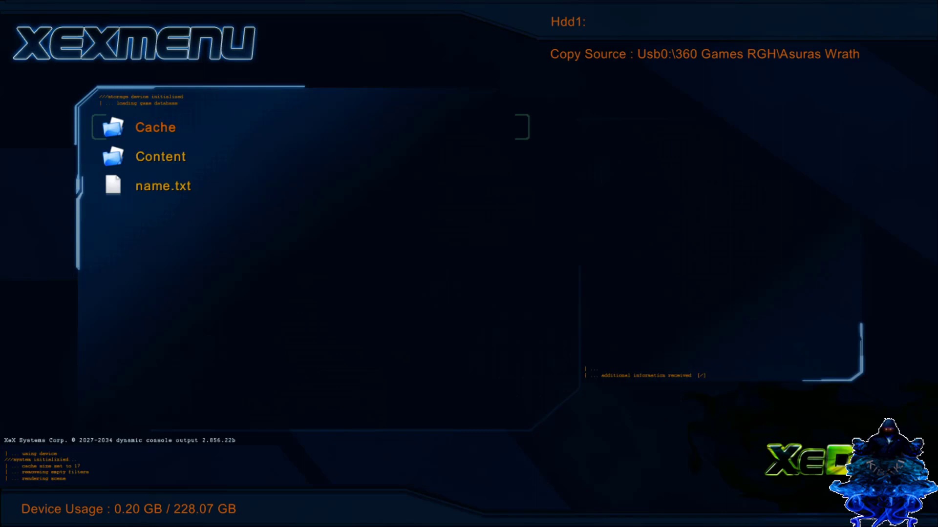
pyautogui.press('y')
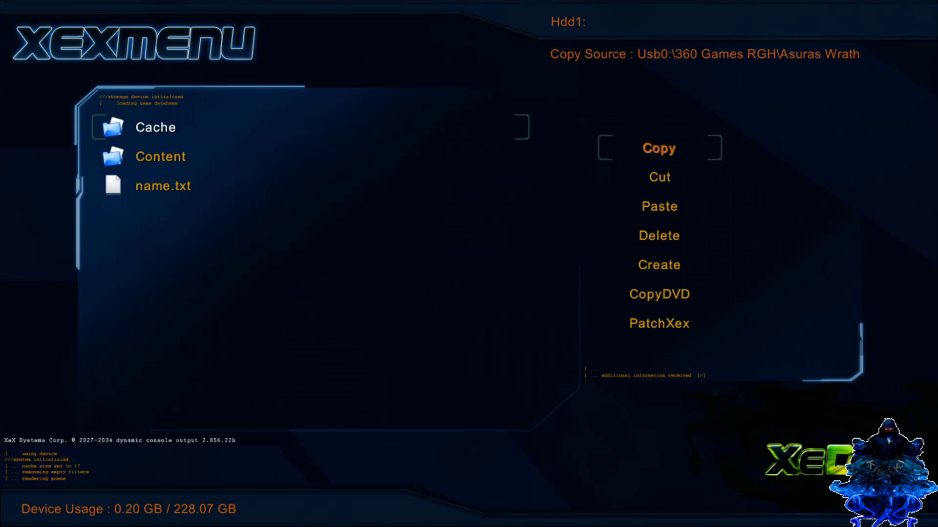
pyautogui.press('Down')
pyautogui.press('Down')
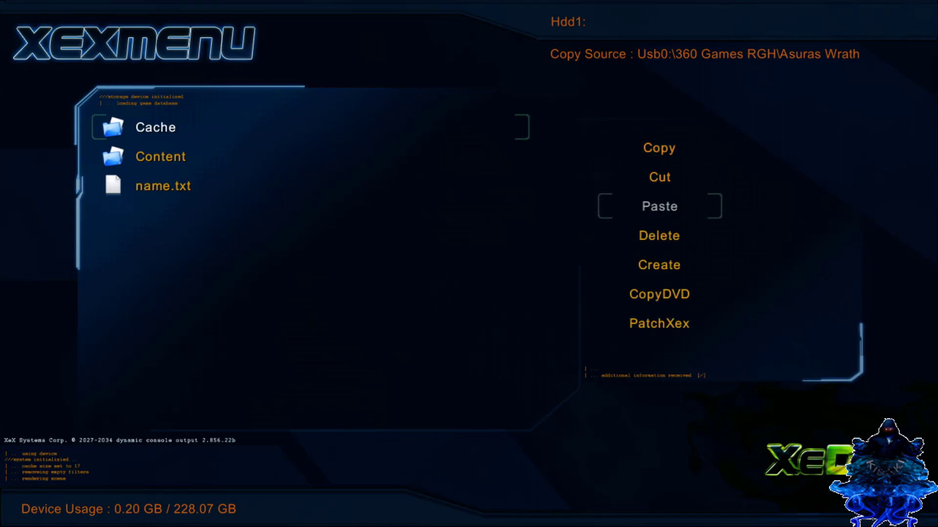
pyautogui.press('Return')
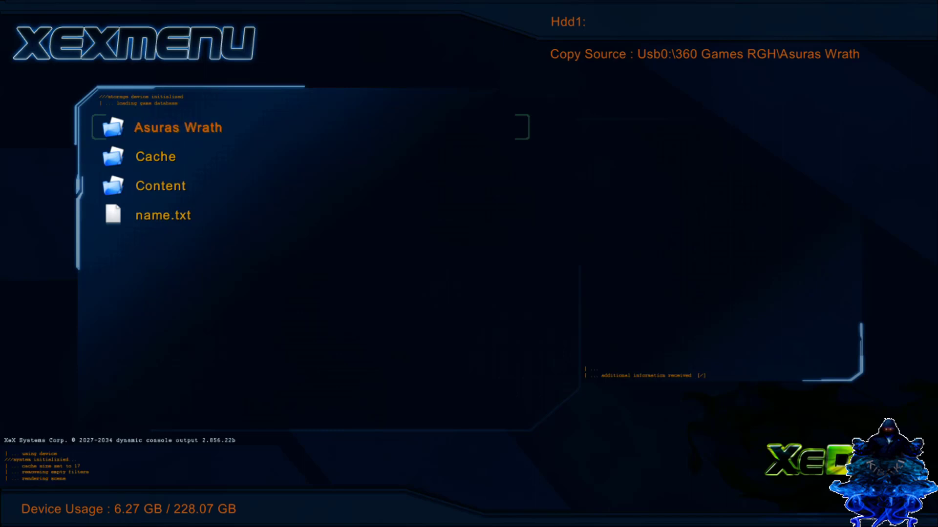
pyautogui.press('Escape')
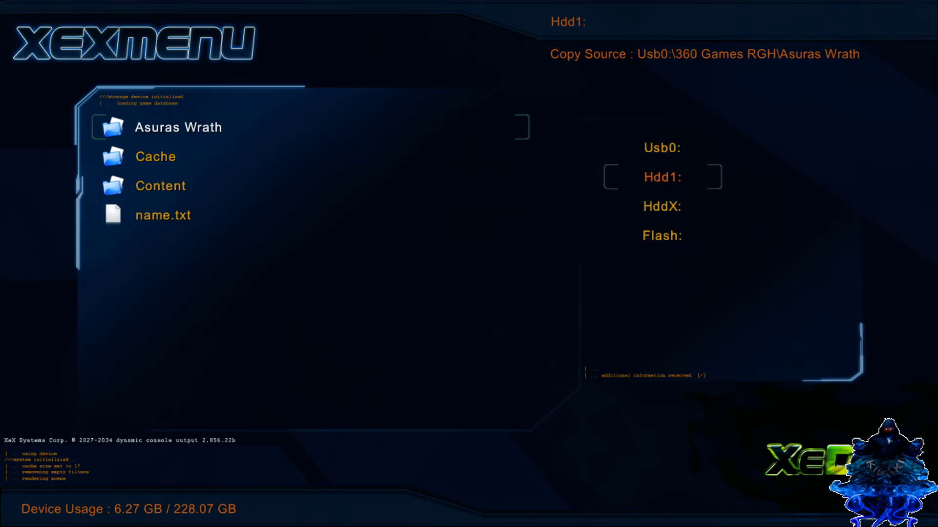
pyautogui.press('Up')
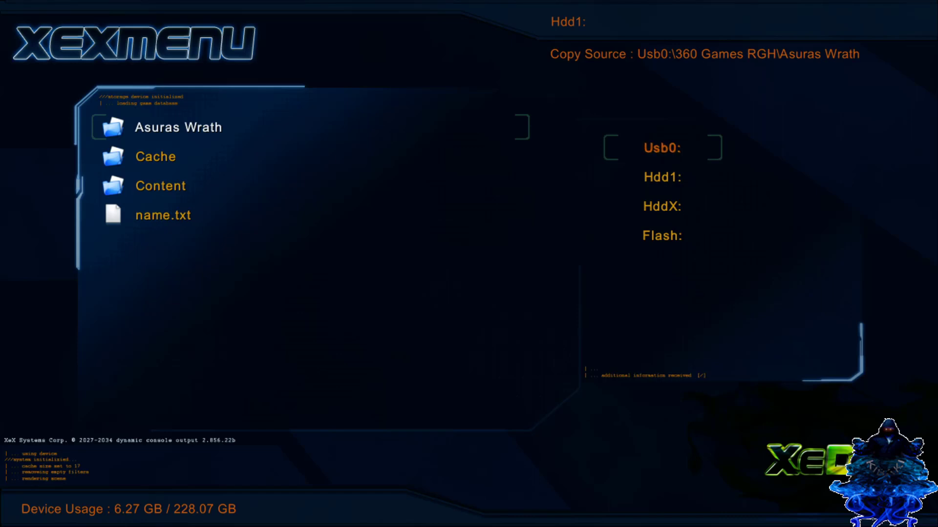
pyautogui.press('Down')
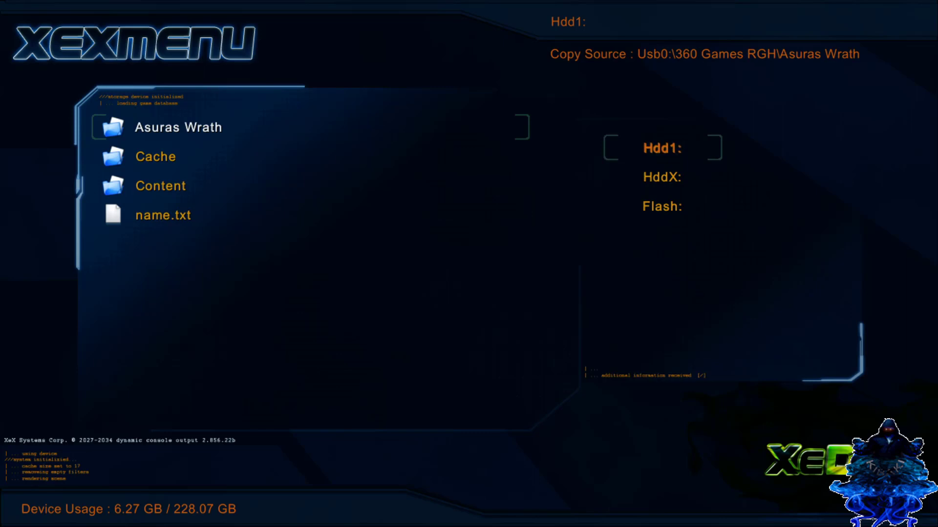
pyautogui.press('Return')
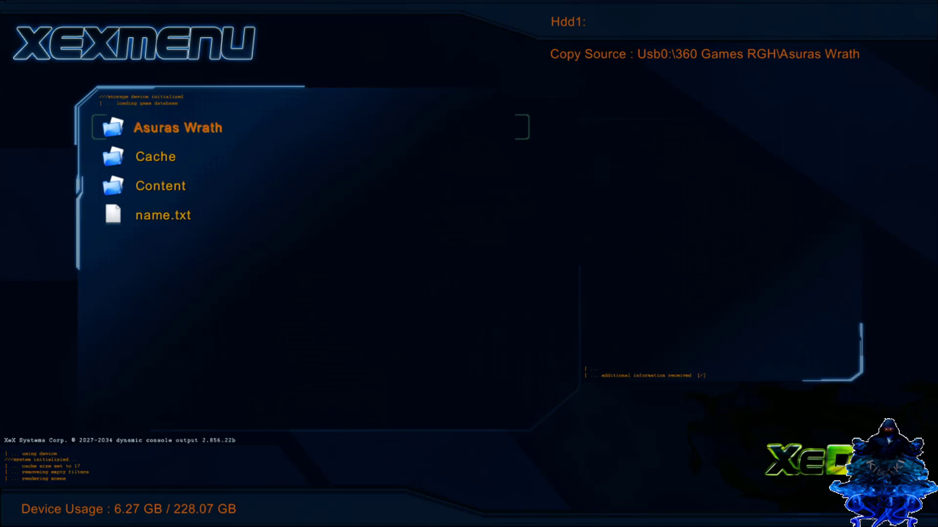
pyautogui.press('Escape')
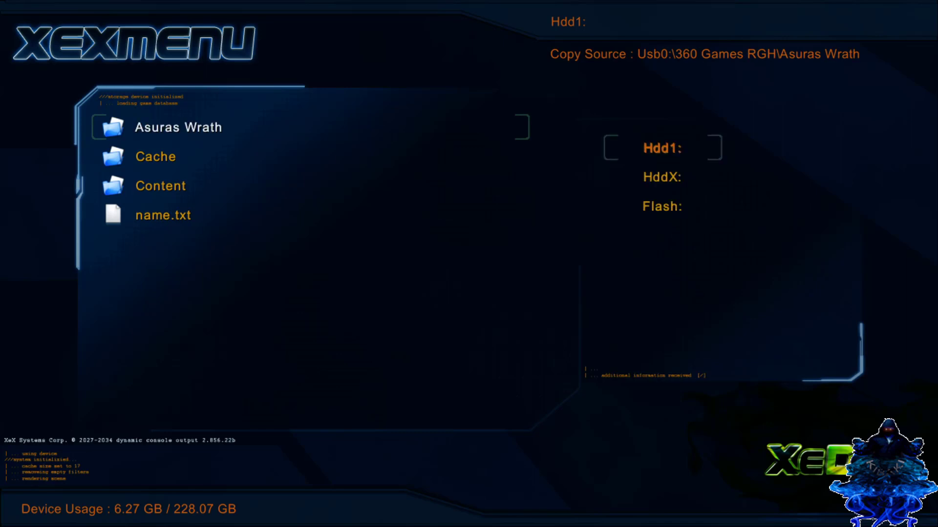
pyautogui.press('Down')
pyautogui.press('Up')
pyautogui.press('Down')
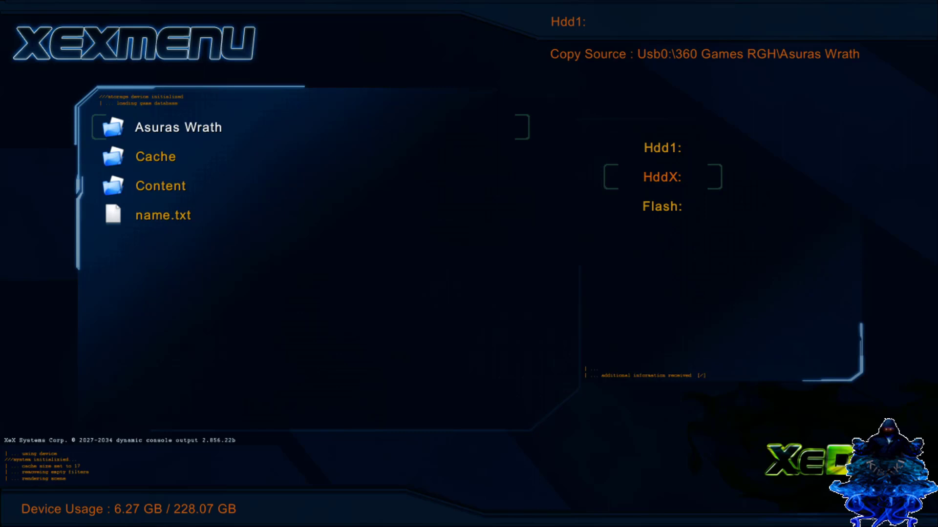
pyautogui.press('Up')
pyautogui.press('Down')
pyautogui.press('Down')
pyautogui.press('Up')
pyautogui.press('Up')
pyautogui.press('Return')
pyautogui.press('Down')
pyautogui.press('Up')
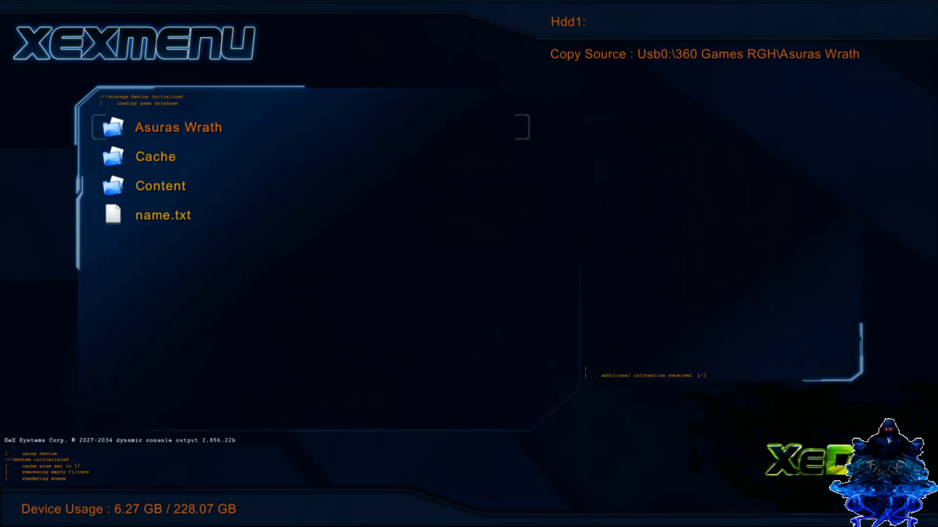
pyautogui.press('Down')
pyautogui.press('Up')
pyautogui.press('Right')
pyautogui.press('Right')
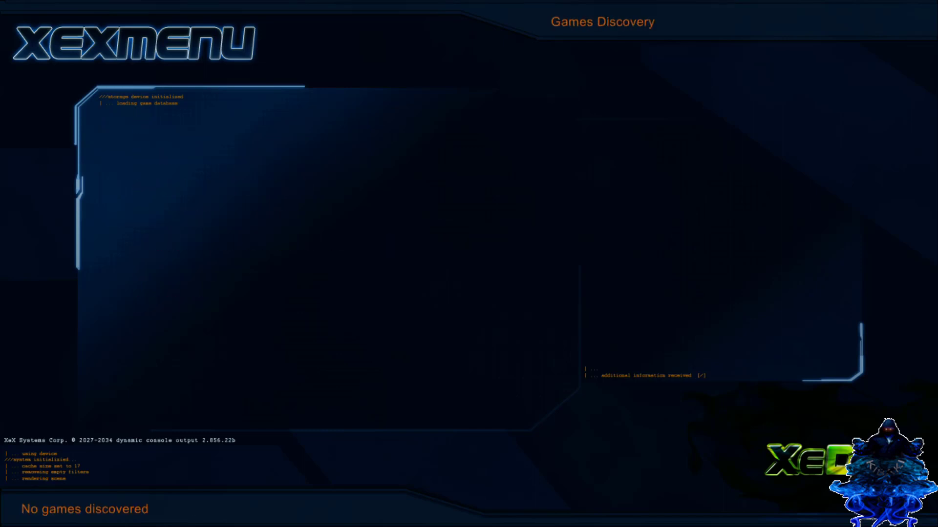
pyautogui.press('Right')
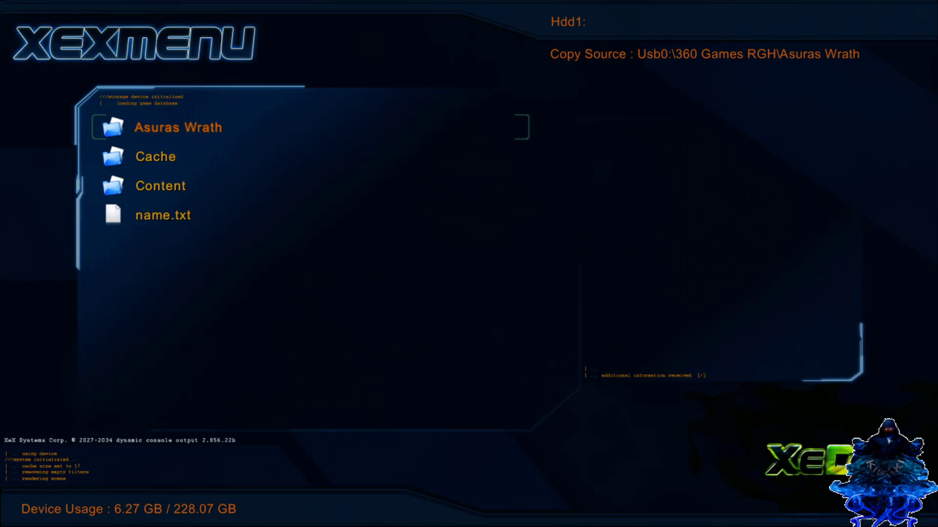
pyautogui.press('Tab')
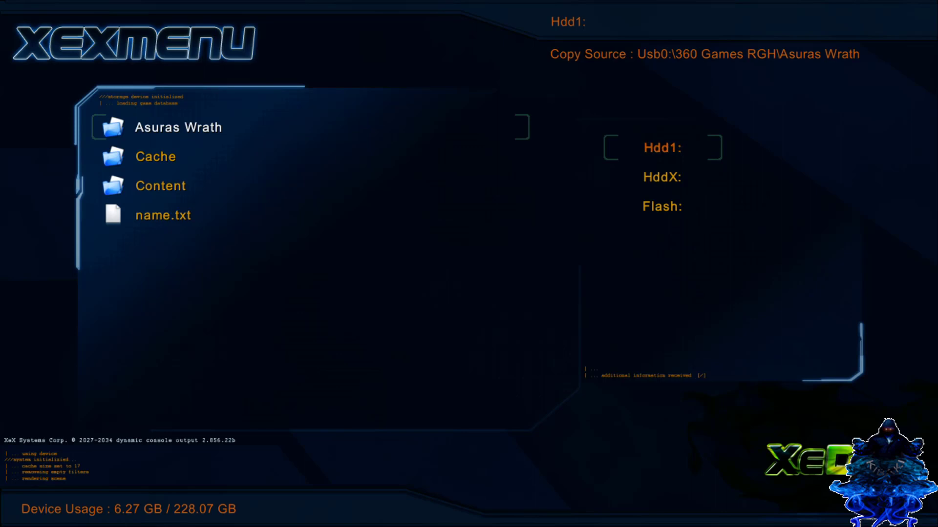
pyautogui.press('Escape')
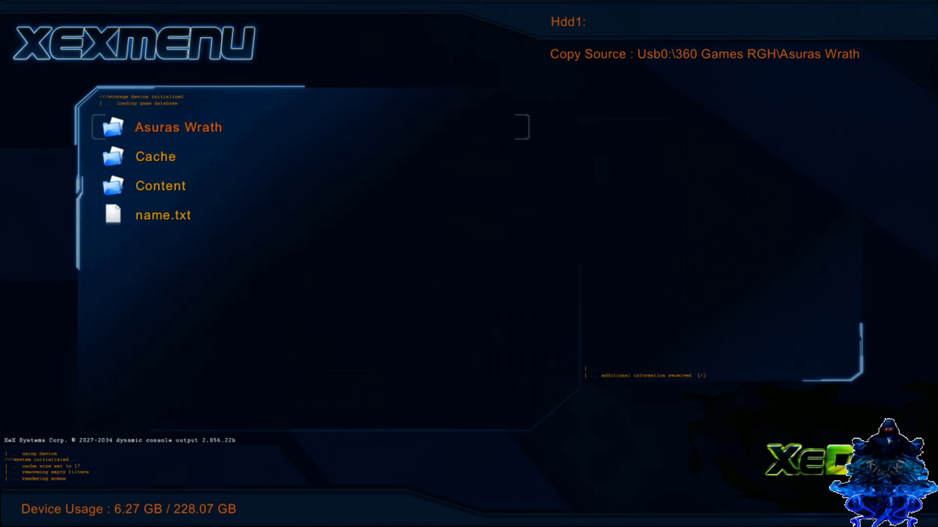
# Open Asuras Wrath on Hdd1: and select its default.xex executable.
pyautogui.press('Return')
pyautogui.press('Down')
pyautogui.press('Down')
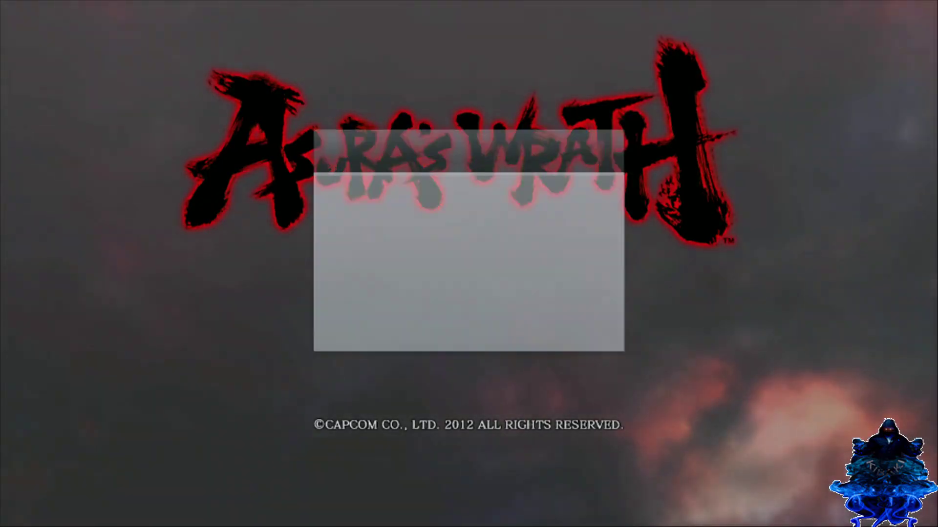
pyautogui.press('Down')
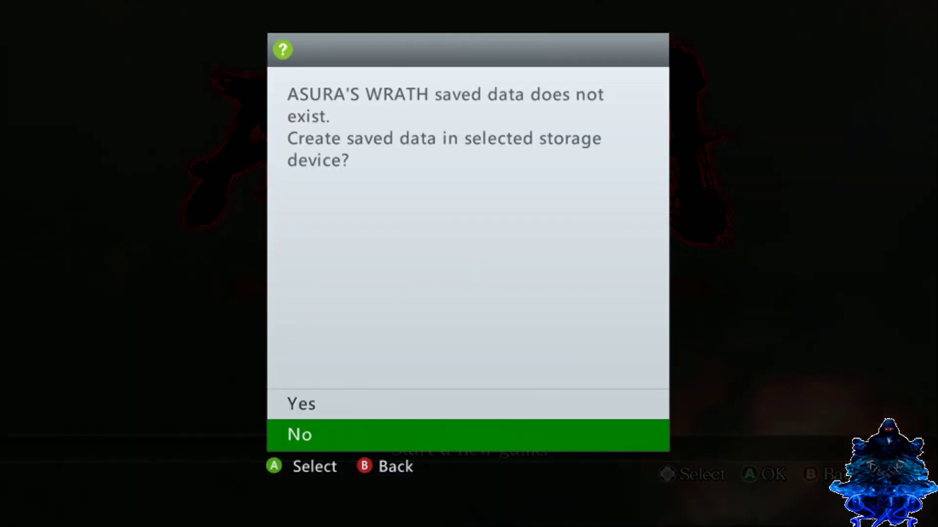
pyautogui.press('Return')
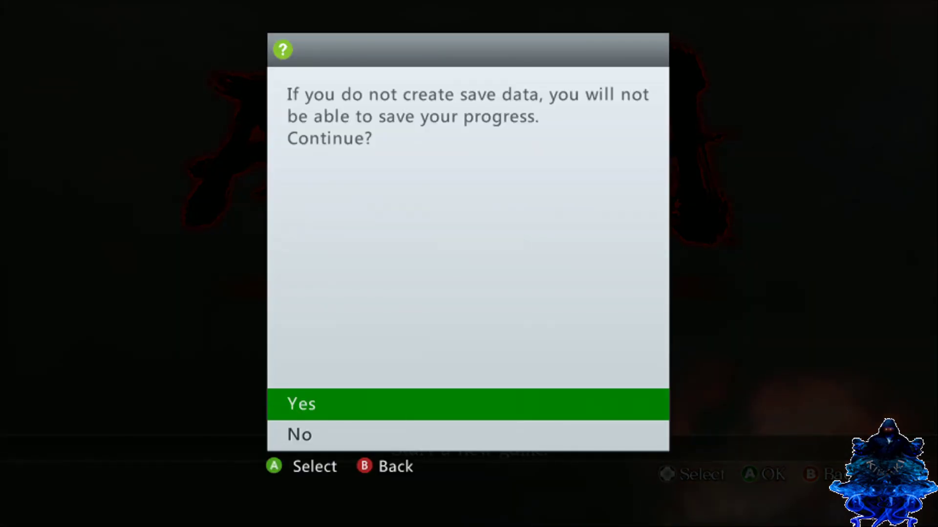
pyautogui.press('Down')
pyautogui.press('Return')
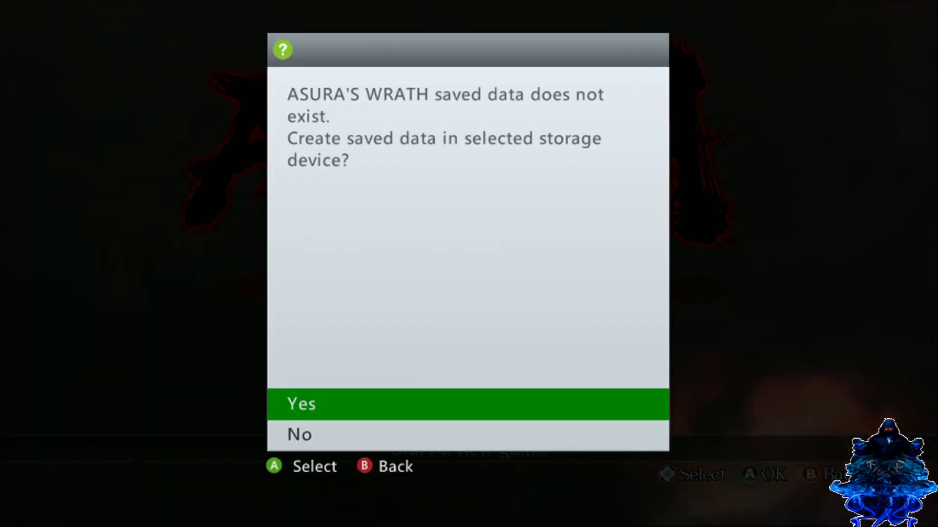